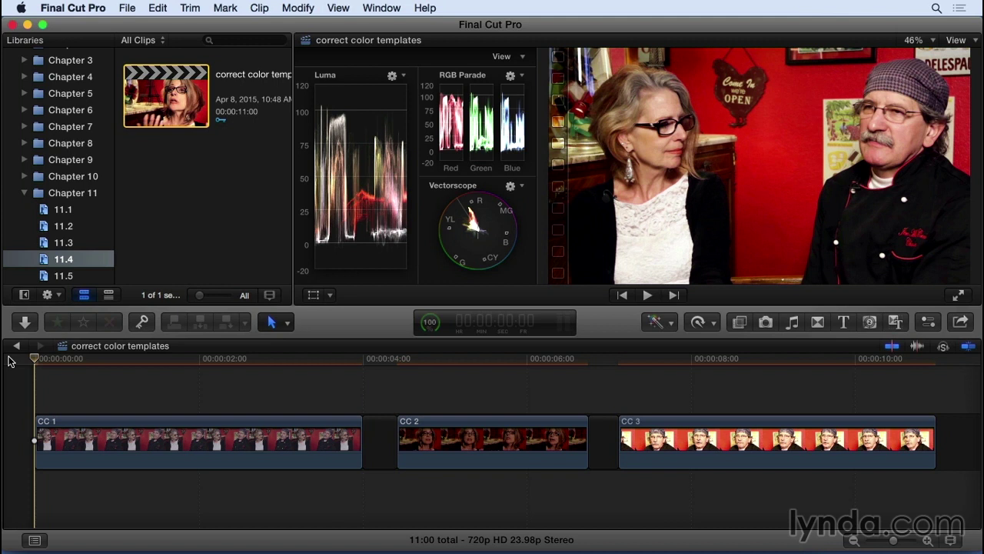
- Inspect clip CC 1's effects and compare the image with Color Correction 2 enabled and disabled
click(52, 427)
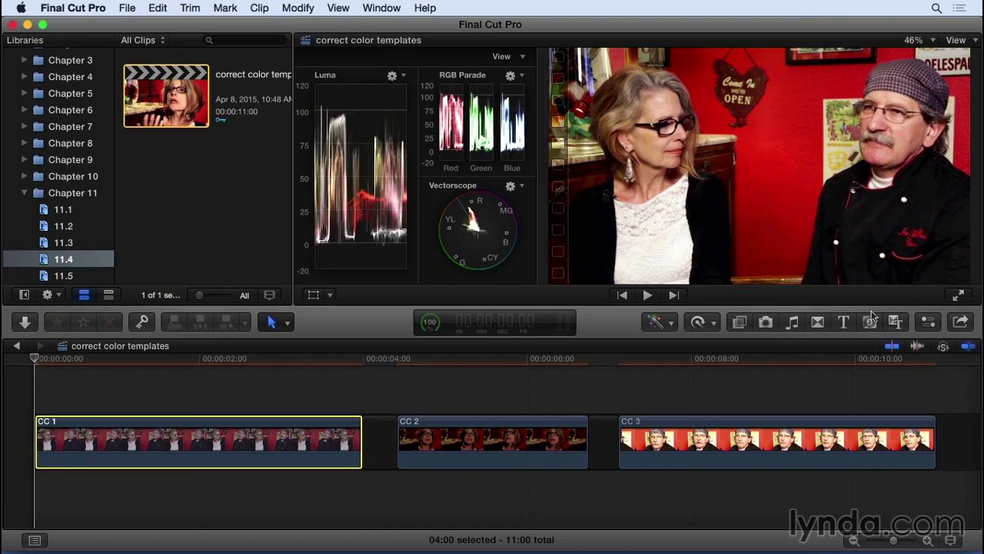
click(929, 323)
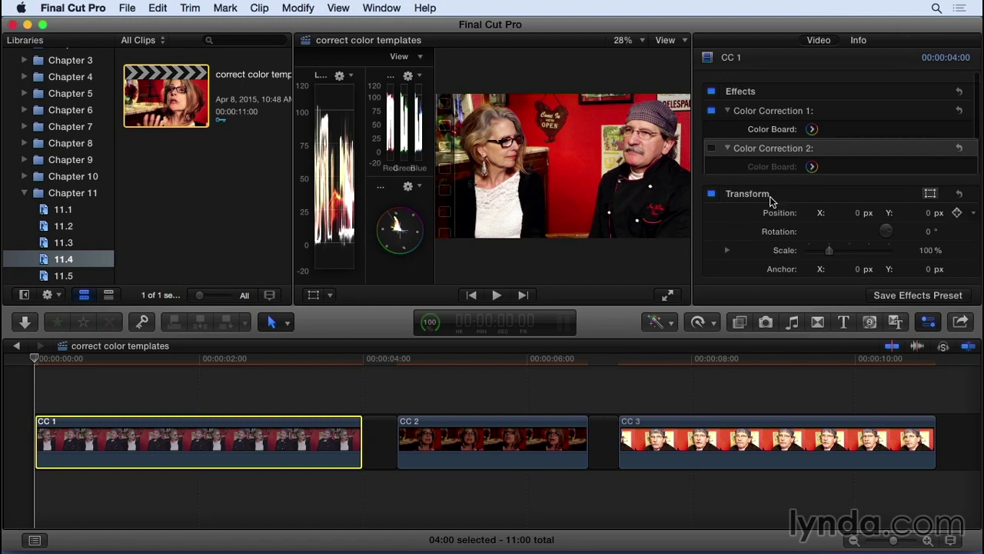
click(711, 149)
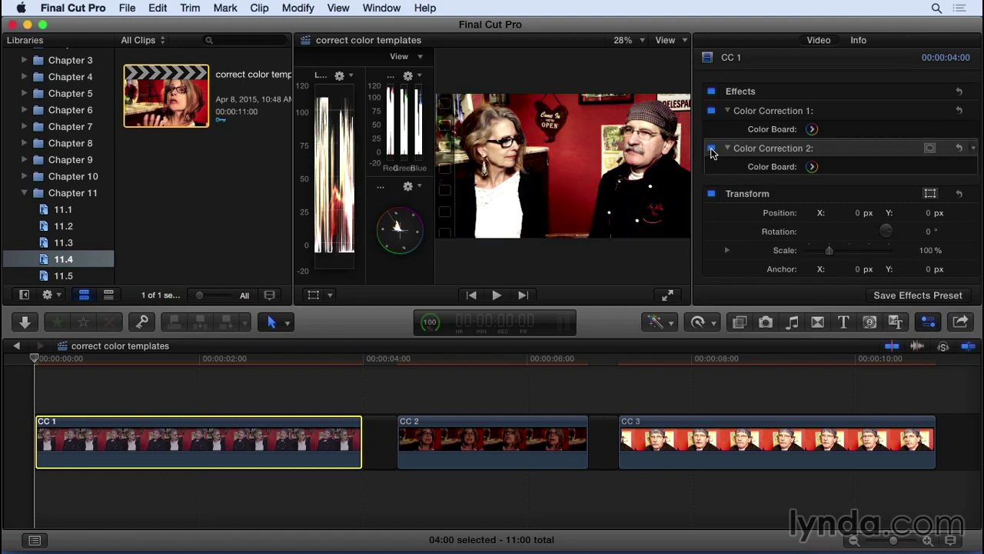
click(711, 148)
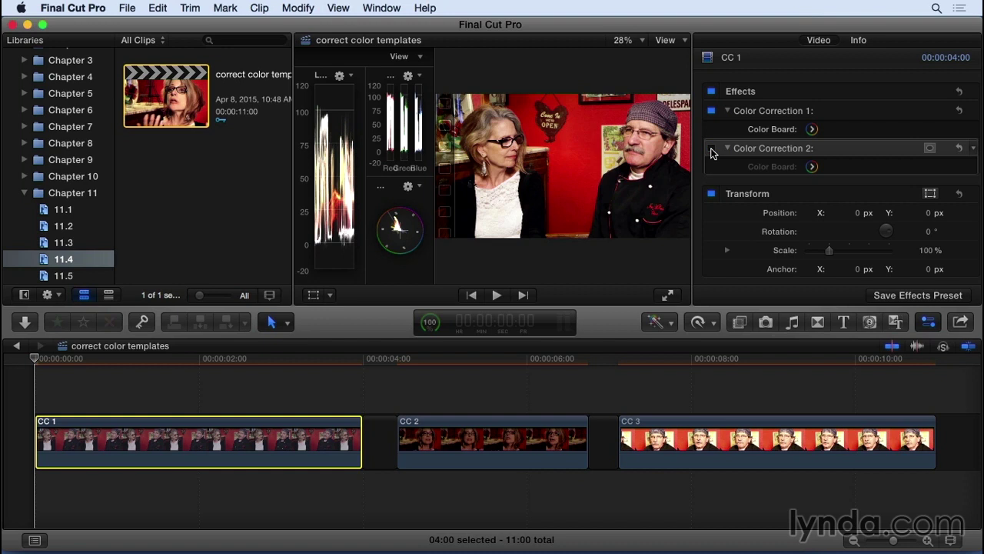
- Browse the Looks effects and apply Bleach Bypass to clip CC 1
click(739, 323)
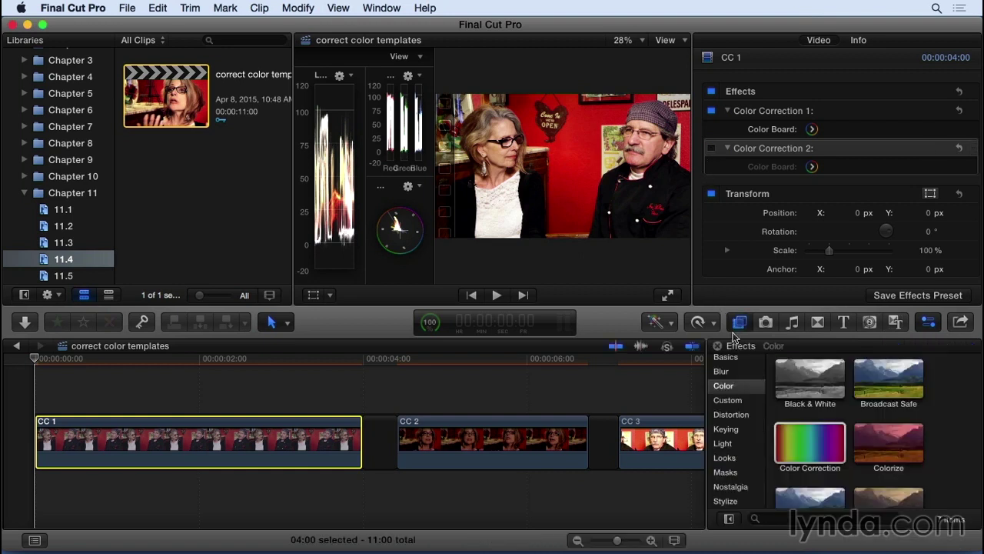
click(727, 459)
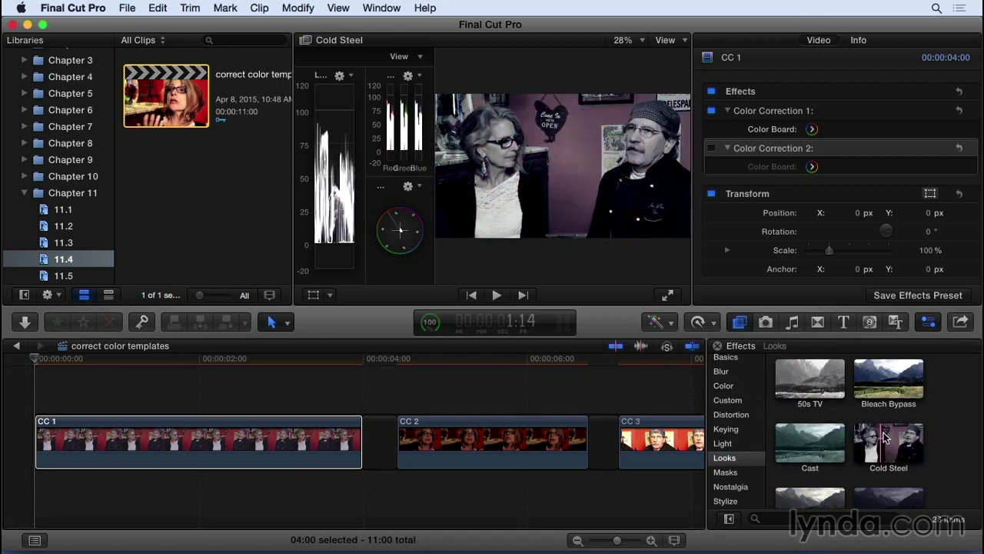
scroll(888, 437, down, 1)
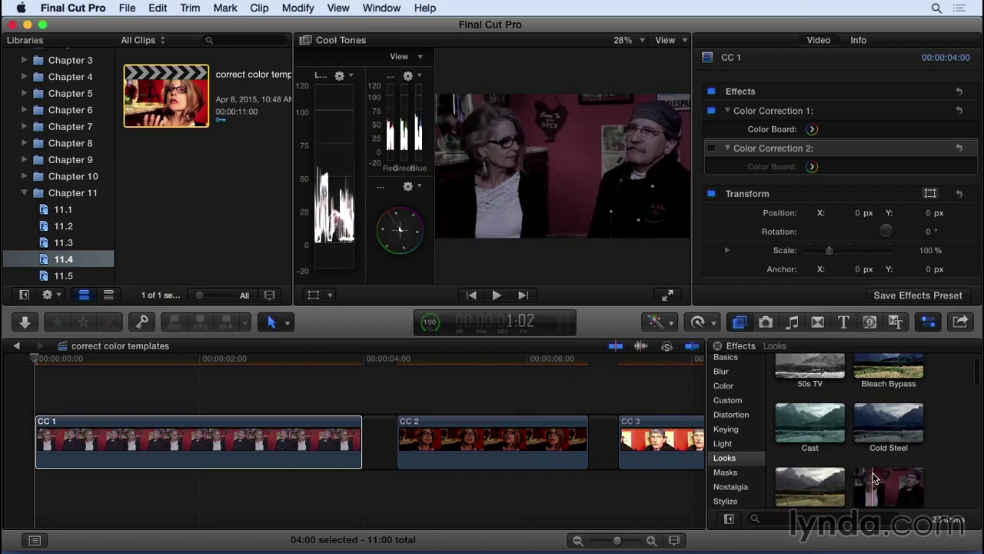
scroll(884, 484, down, 2)
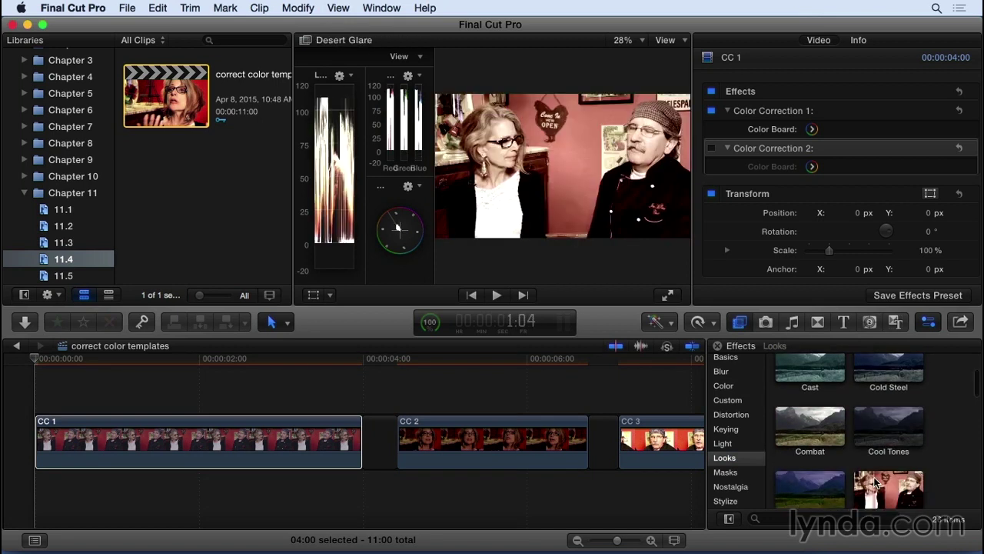
scroll(861, 462, up, 2)
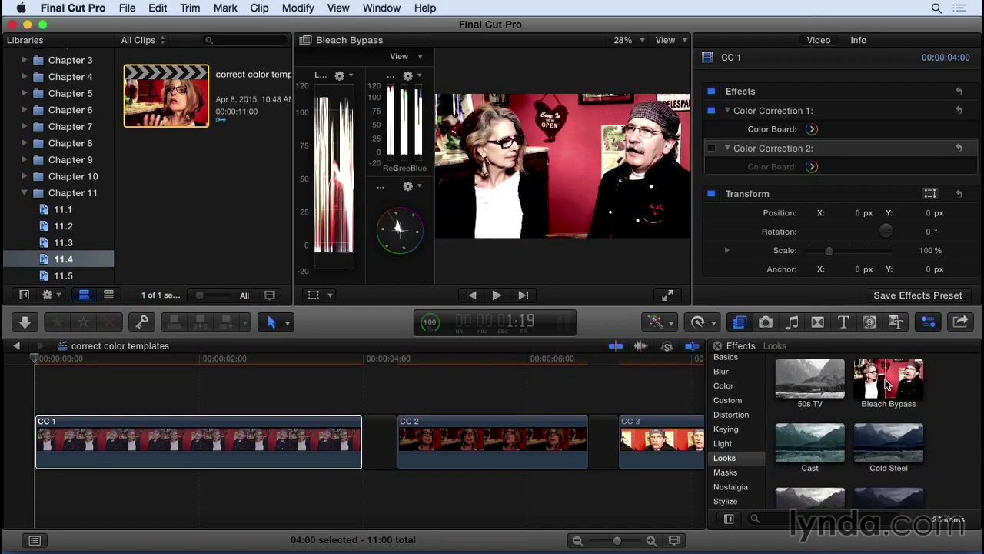
drag(888, 383, 285, 437)
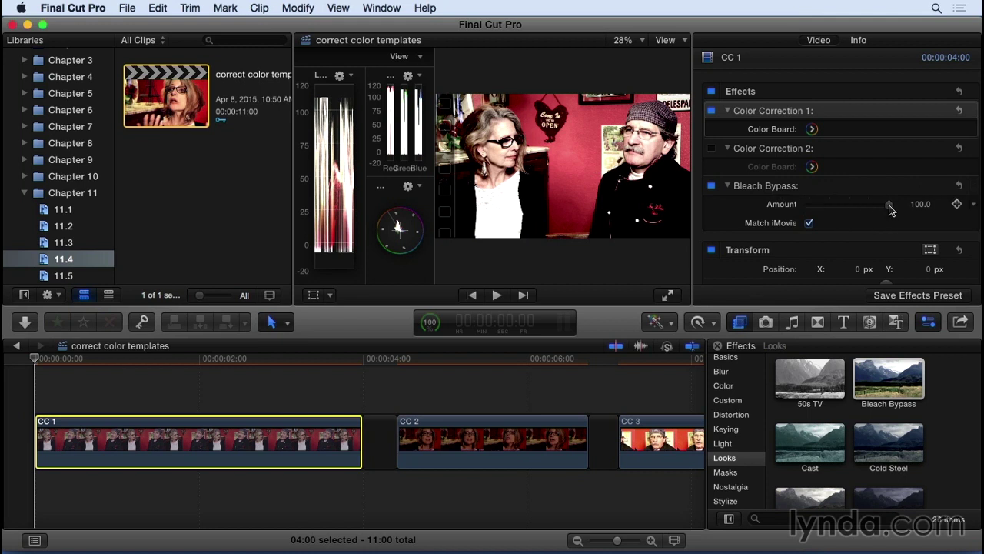
mouse_move(890, 206)
mouse_down()
mouse_move(805, 208)
mouse_move(890, 204)
mouse_up()
click(901, 406)
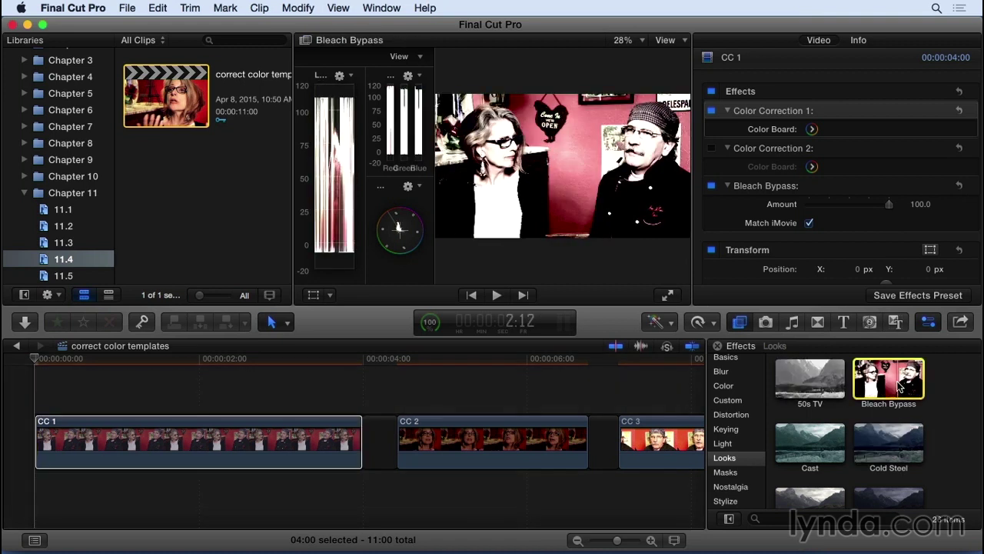
- Delete the Bleach Bypass effect from clip CC 1
click(783, 192)
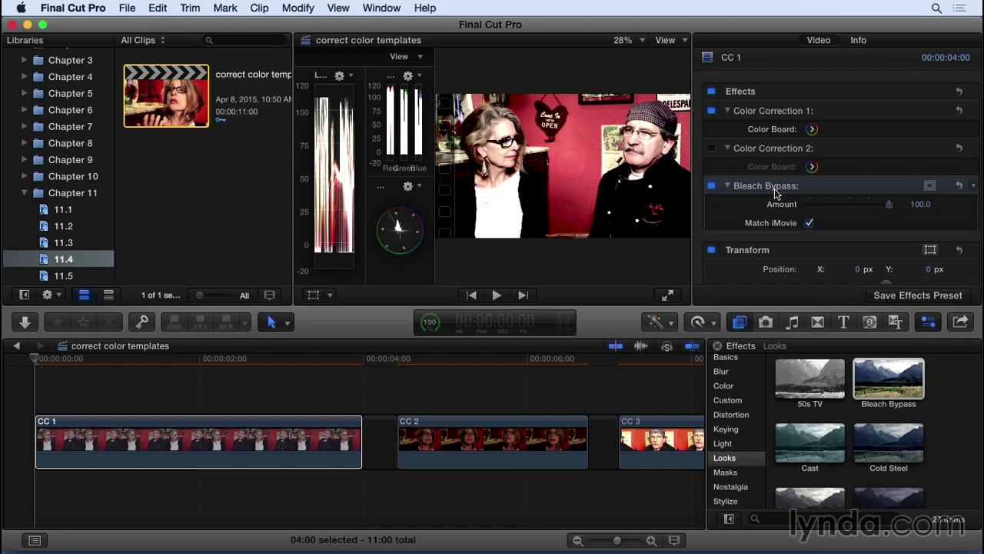
key(Delete)
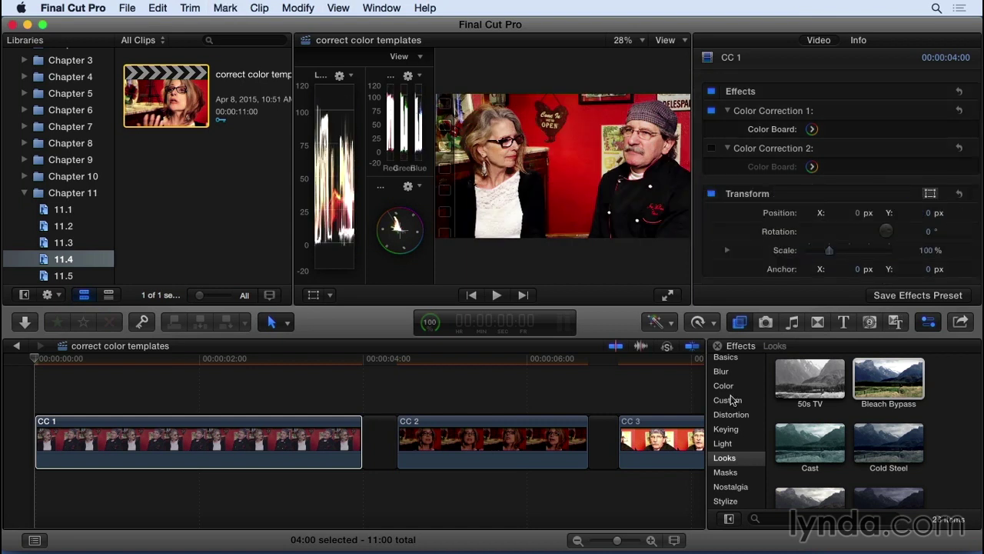
- Add a third Color Correction effect to clip CC 1 and open its Color Board
click(730, 387)
click(801, 443)
drag(801, 444, 297, 442)
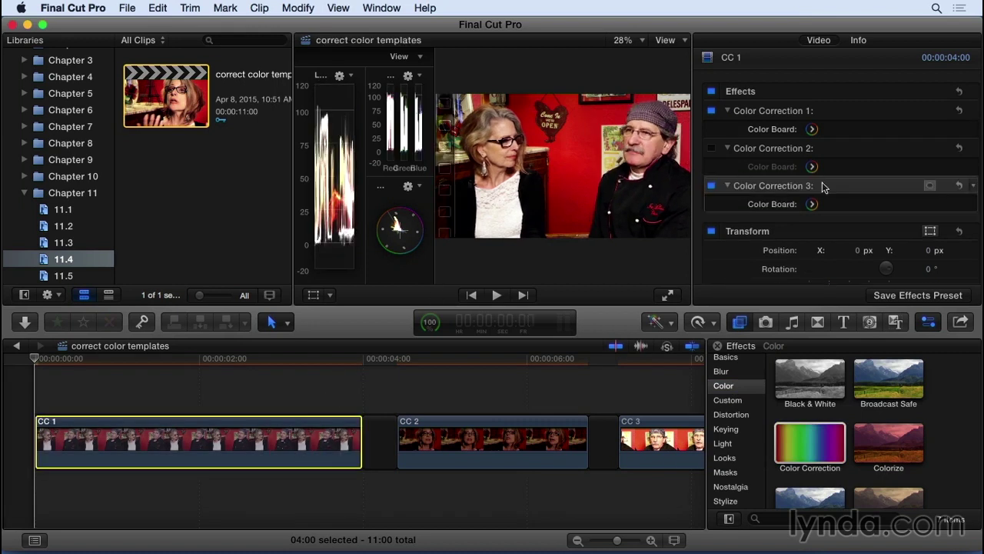
click(812, 204)
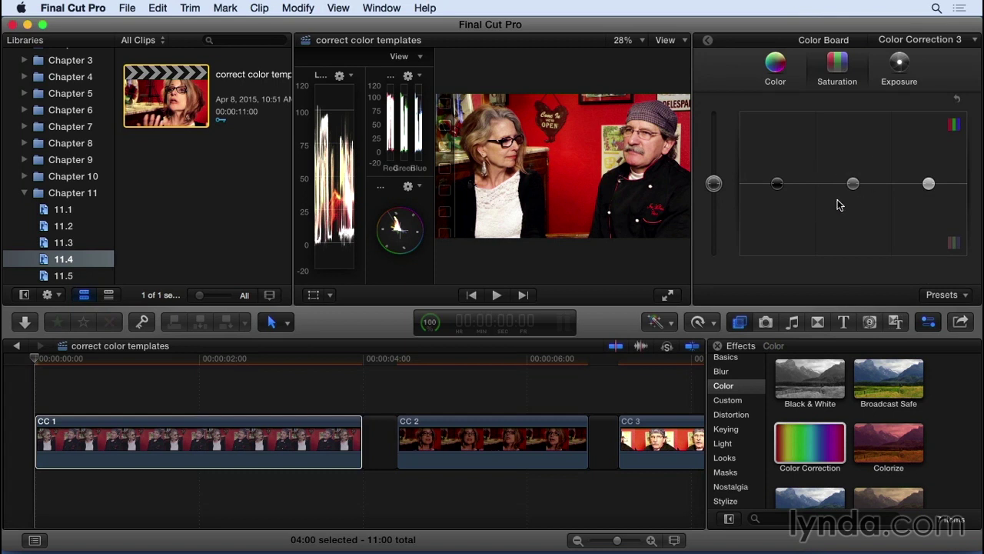
- Try the Ash preset on Color Correction 3, review its color, exposure and saturation adjustments, and try the Moonlight preset
click(935, 295)
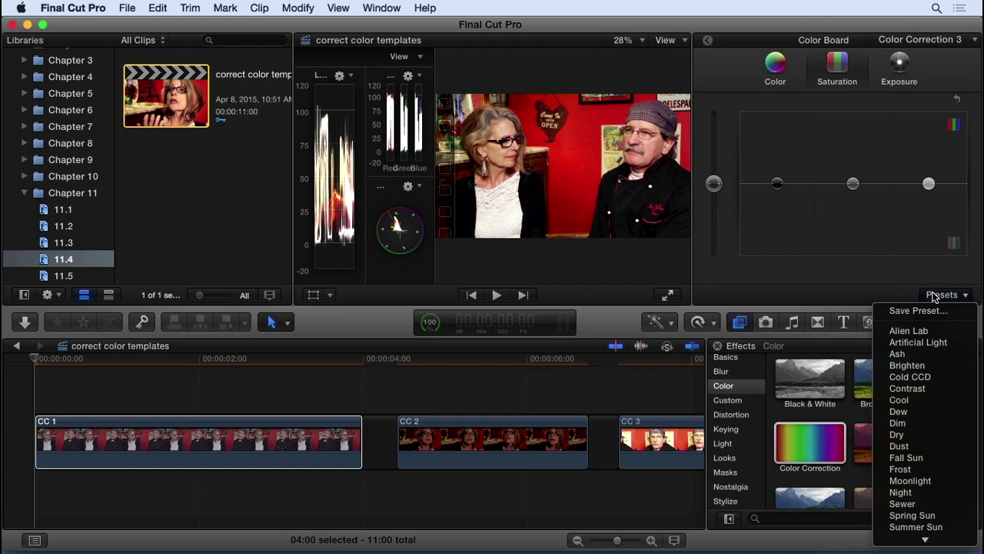
click(913, 354)
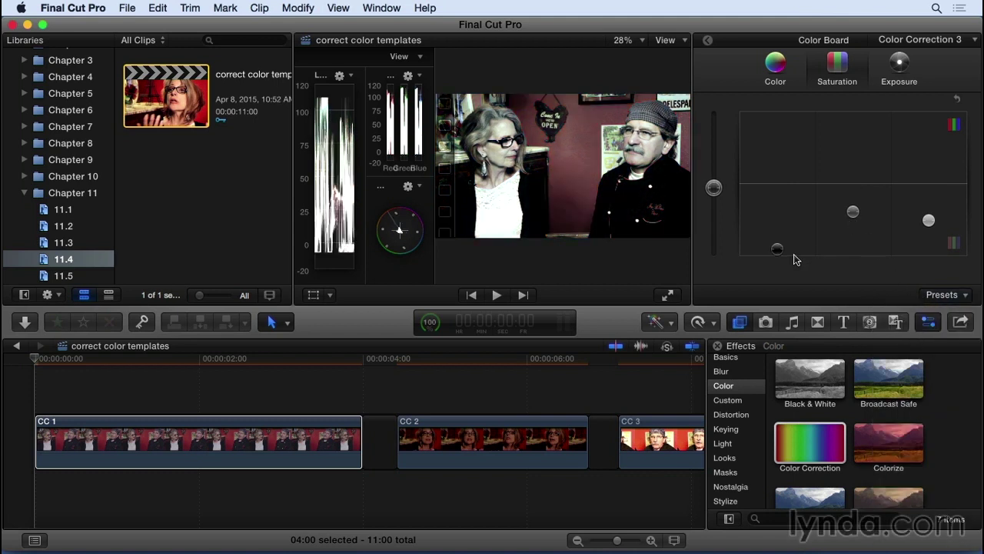
click(778, 68)
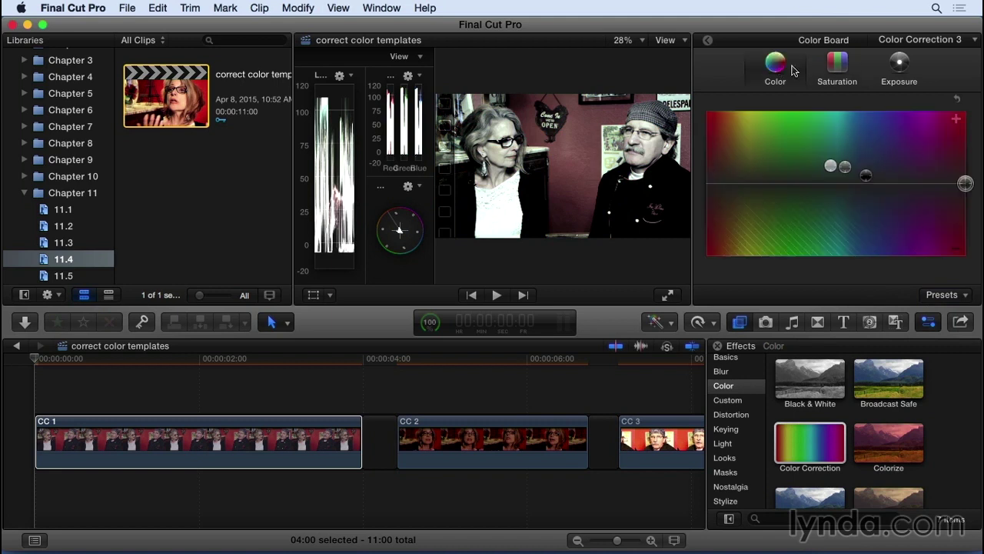
click(897, 68)
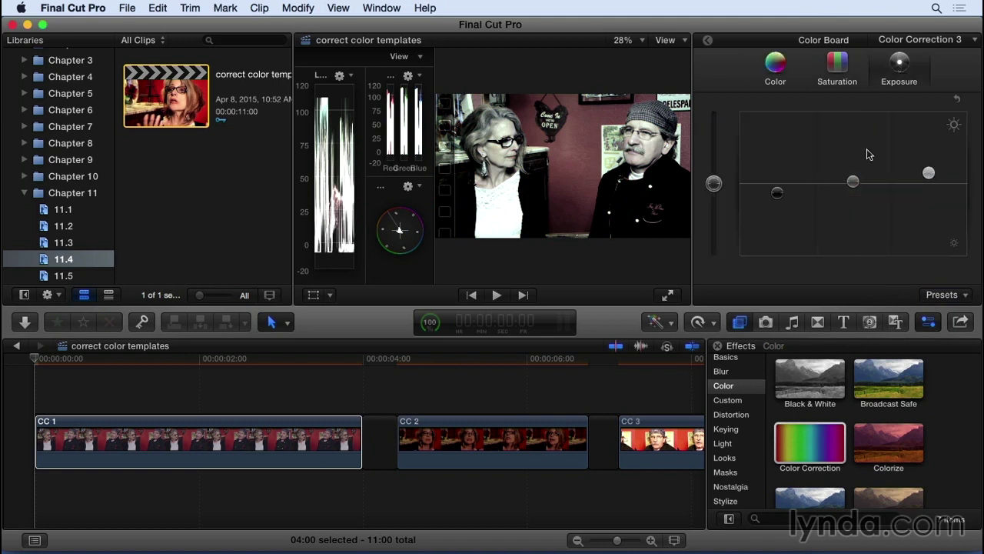
click(837, 73)
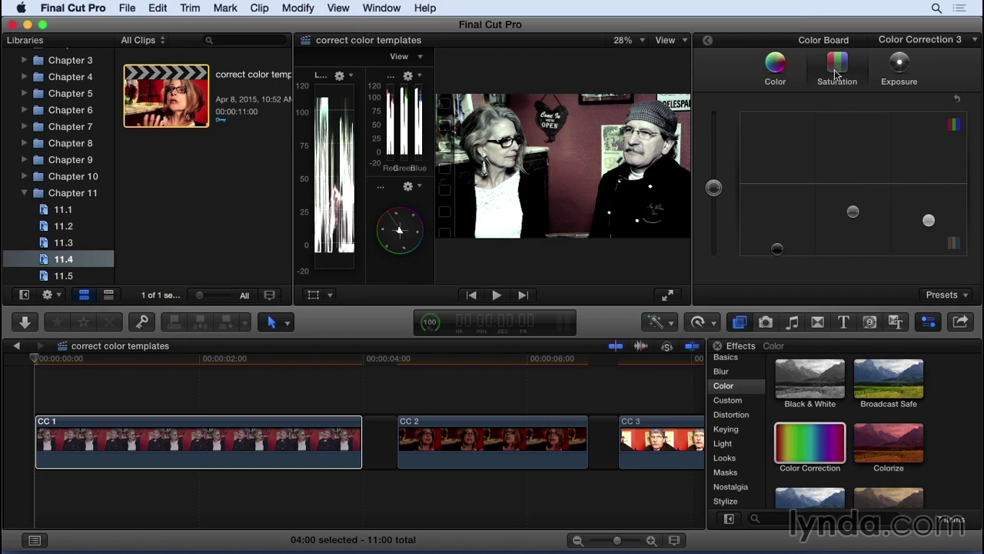
click(941, 294)
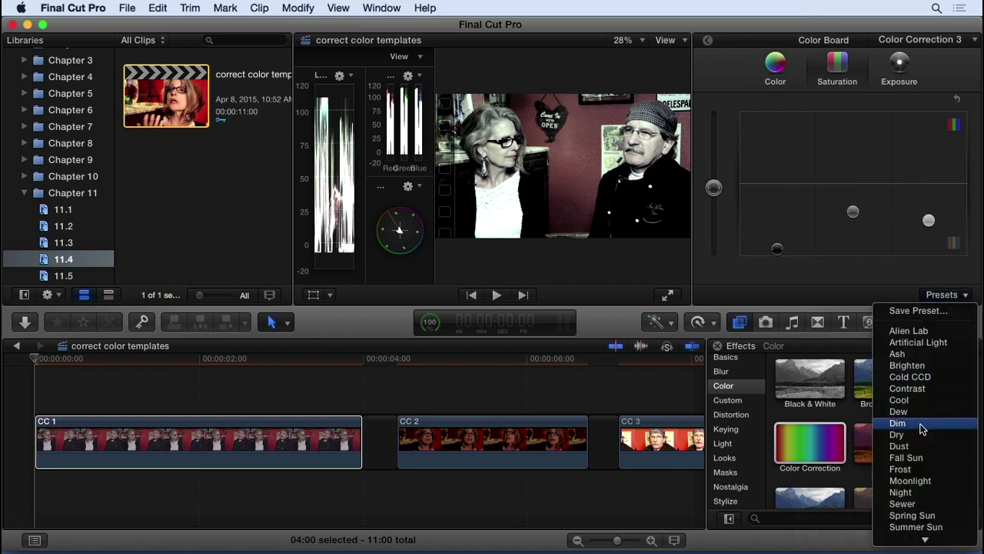
click(919, 480)
- Apply the Bleach Bypass_1 preset to Color Correction 3 of clip CC 1
click(946, 294)
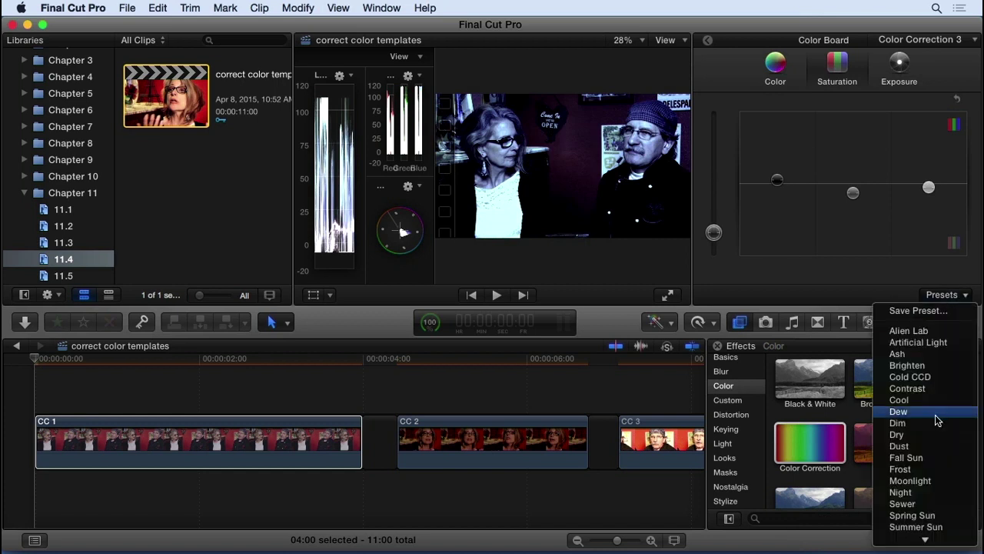
click(913, 525)
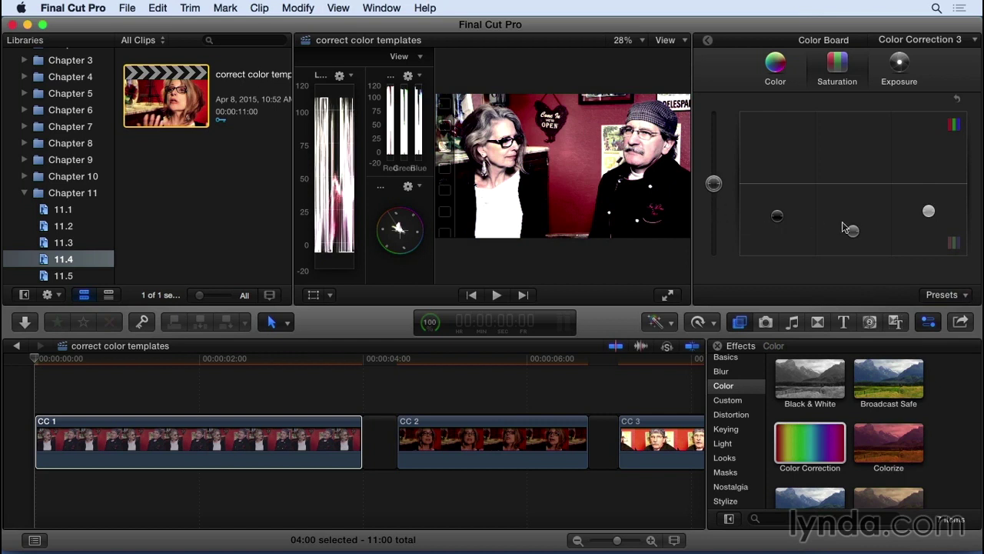
- Fine-tune Color Correction 3: set shadows saturation to -32%, highlights saturation to -27%, and the midtones color to 216° at 16%
click(776, 220)
drag(776, 220, 777, 209)
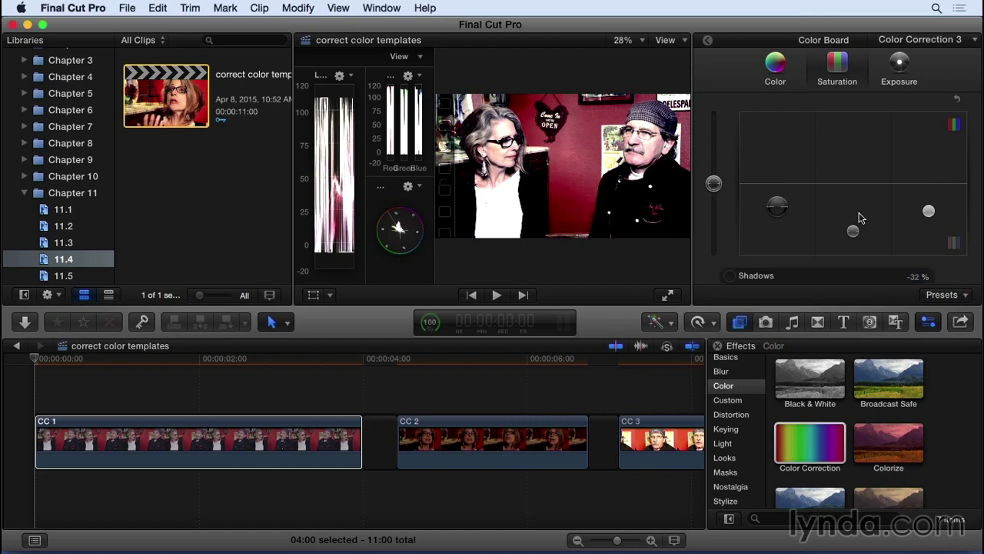
click(929, 211)
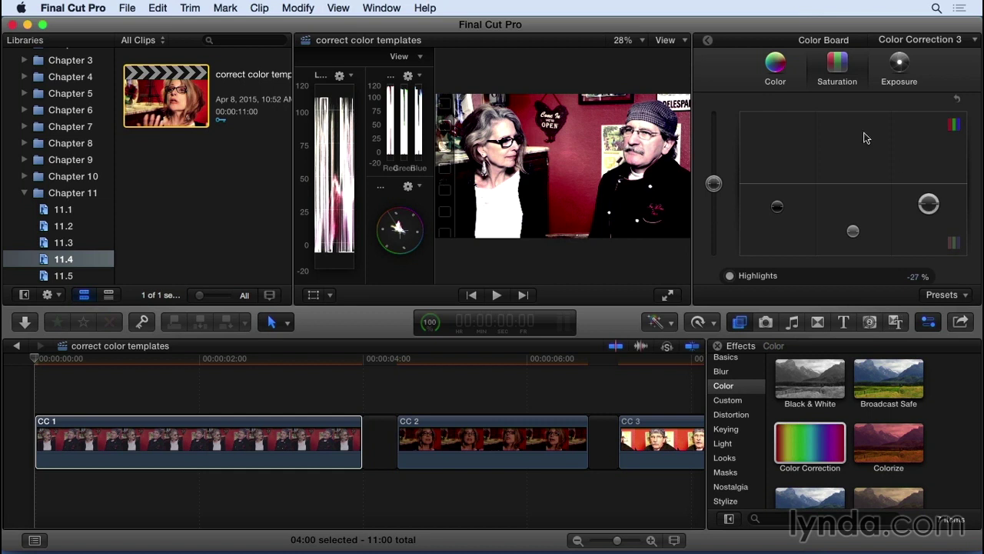
click(776, 66)
drag(857, 162, 863, 177)
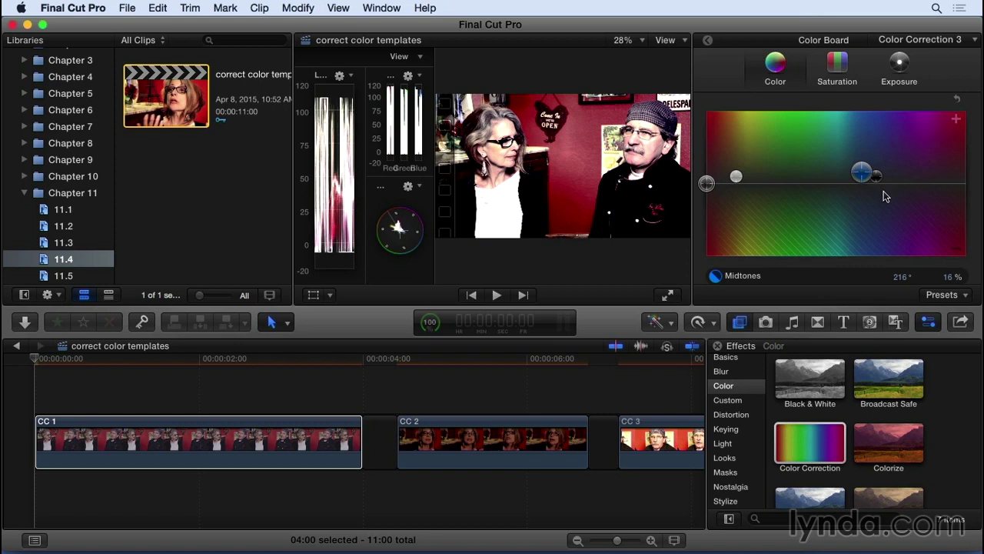
- Save the adjusted Color Board settings as a preset named Bleach Bypass_2 and check for it in the preset list
click(941, 295)
click(915, 310)
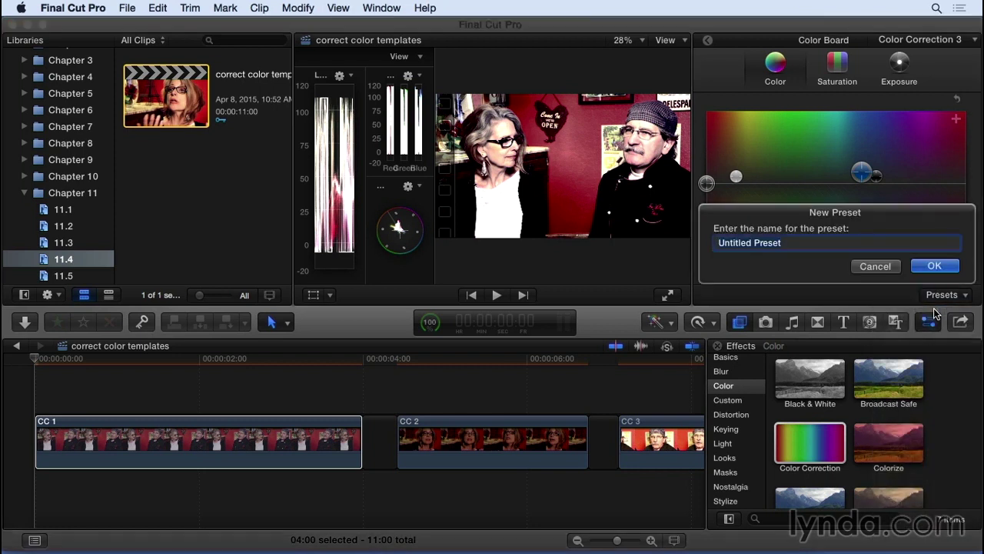
text(Bleach Bypass_2)
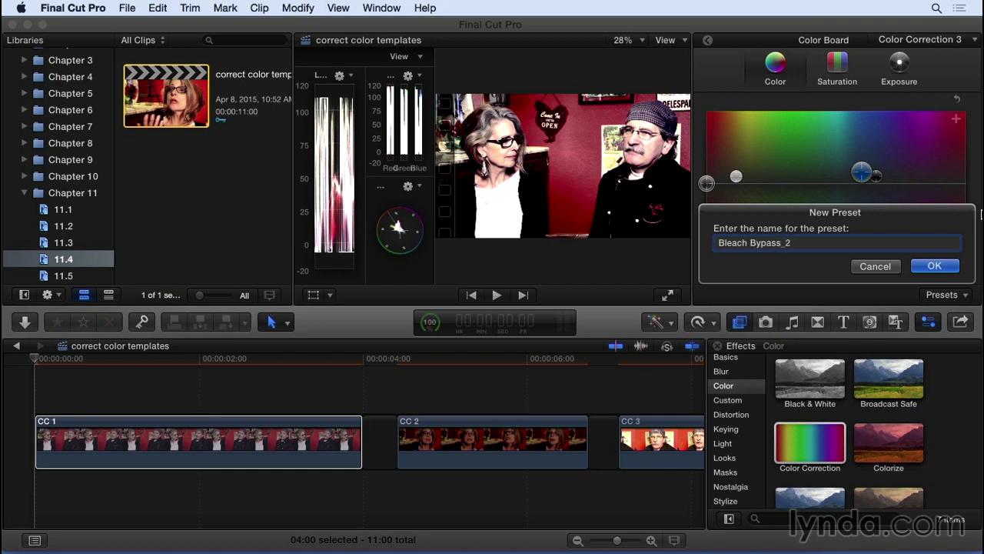
click(931, 266)
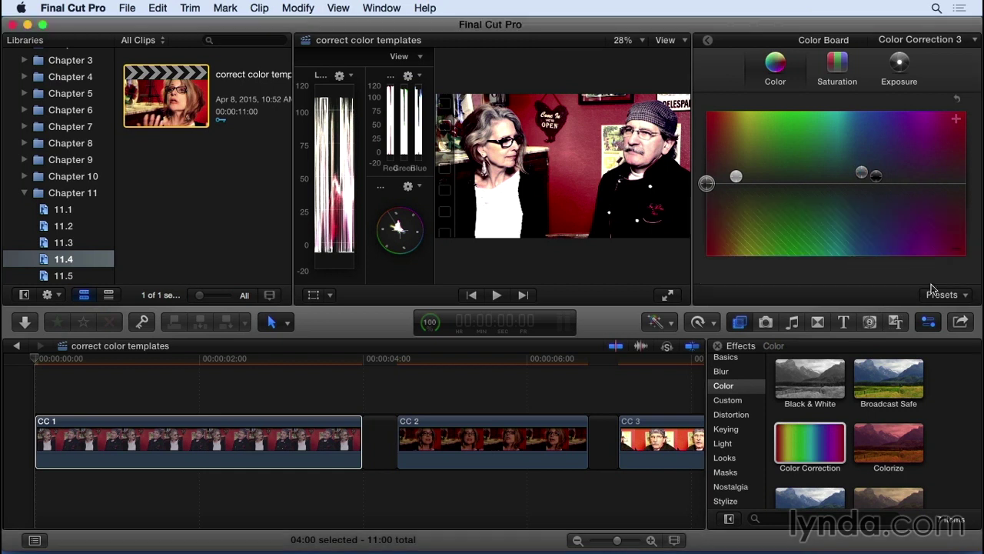
click(936, 297)
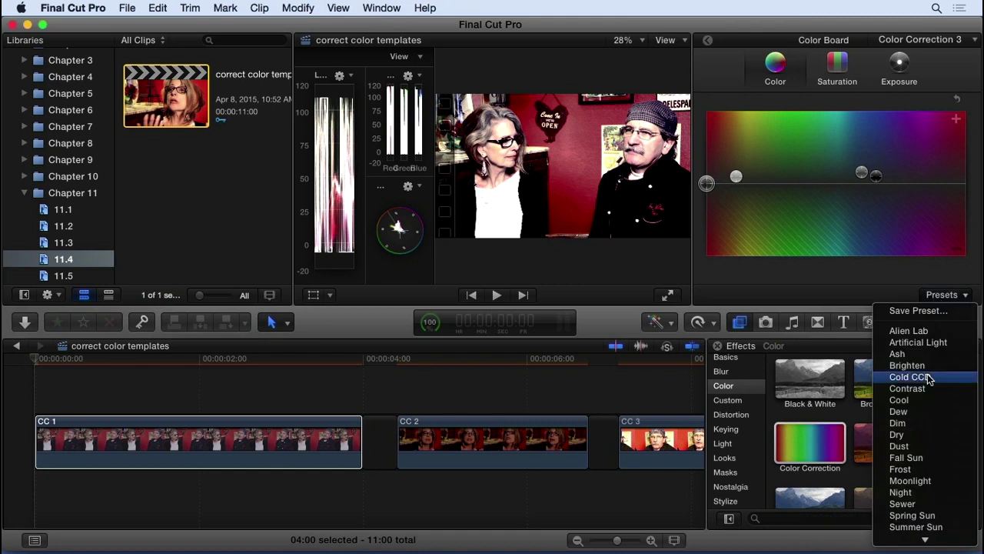
scroll(926, 377, down, 2)
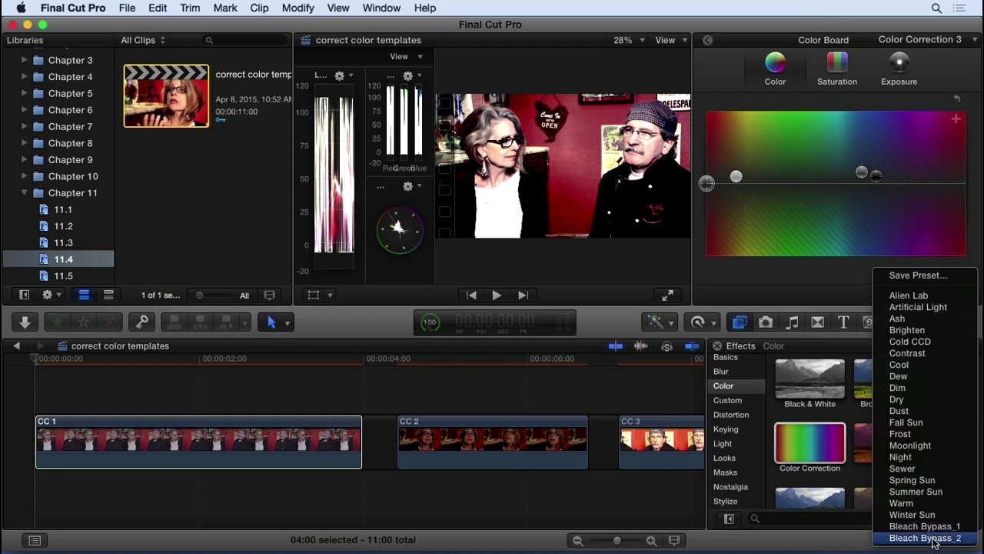
click(867, 283)
- Add a second Color Correction effect to clip CC 2 and apply the Bleach Bypass_2 preset to it
click(449, 357)
click(460, 434)
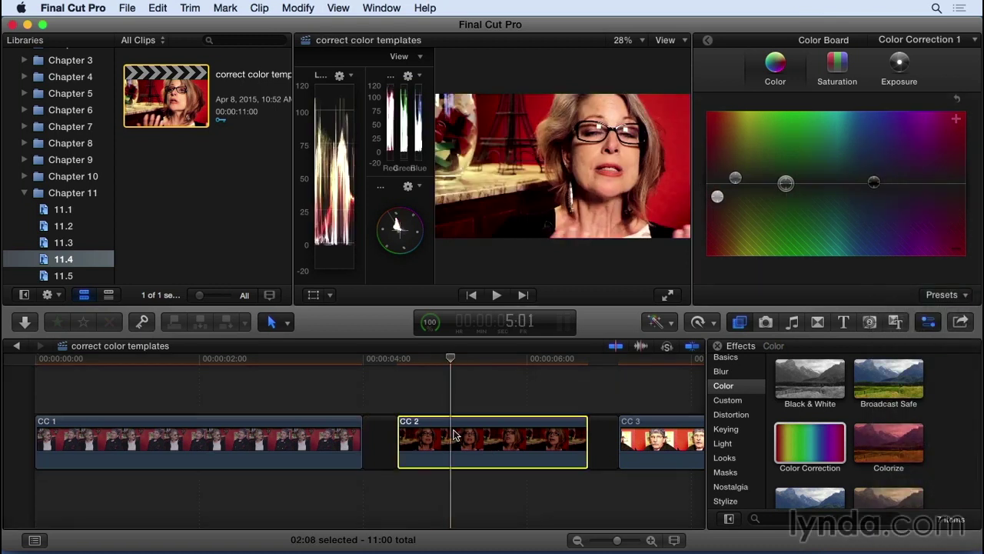
drag(790, 446, 520, 455)
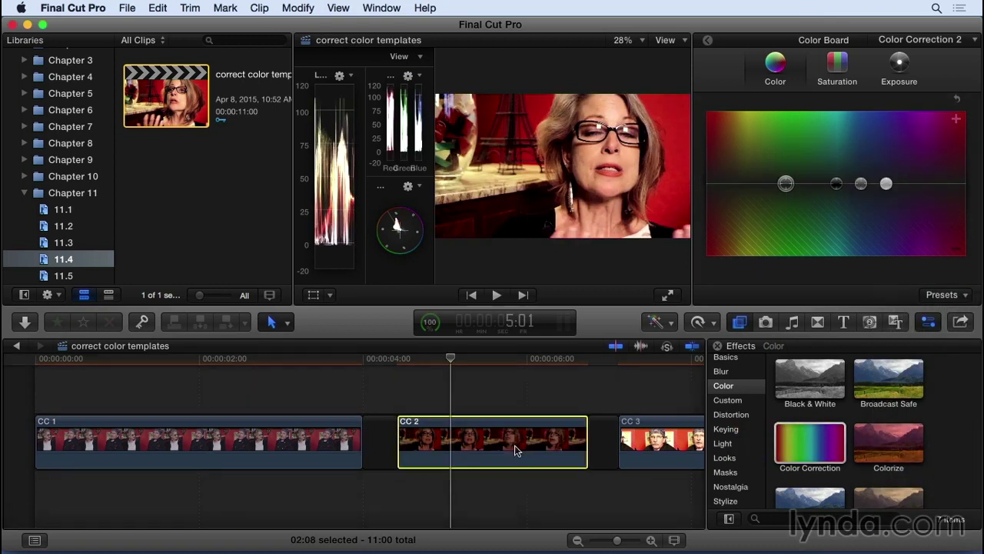
click(940, 295)
scroll(907, 362, down, 2)
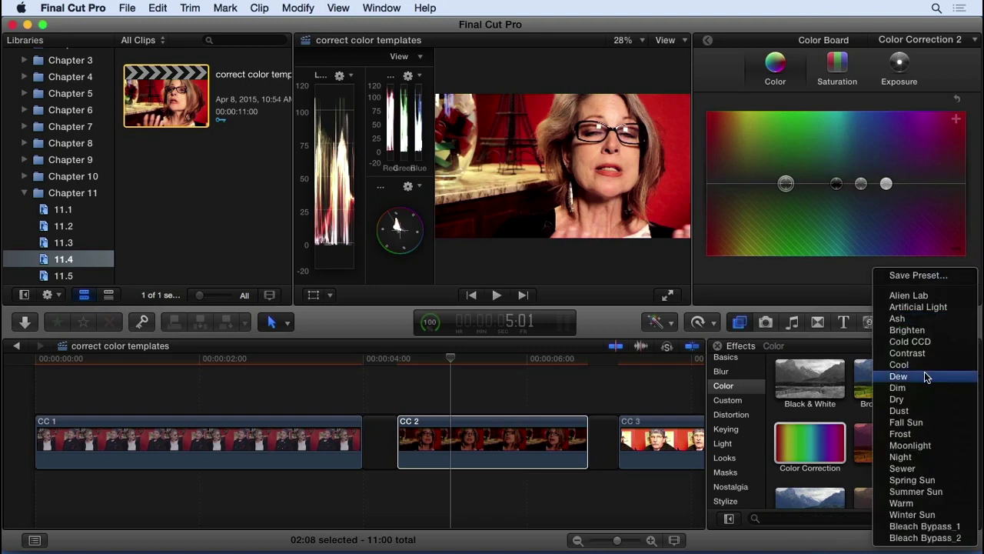
click(914, 534)
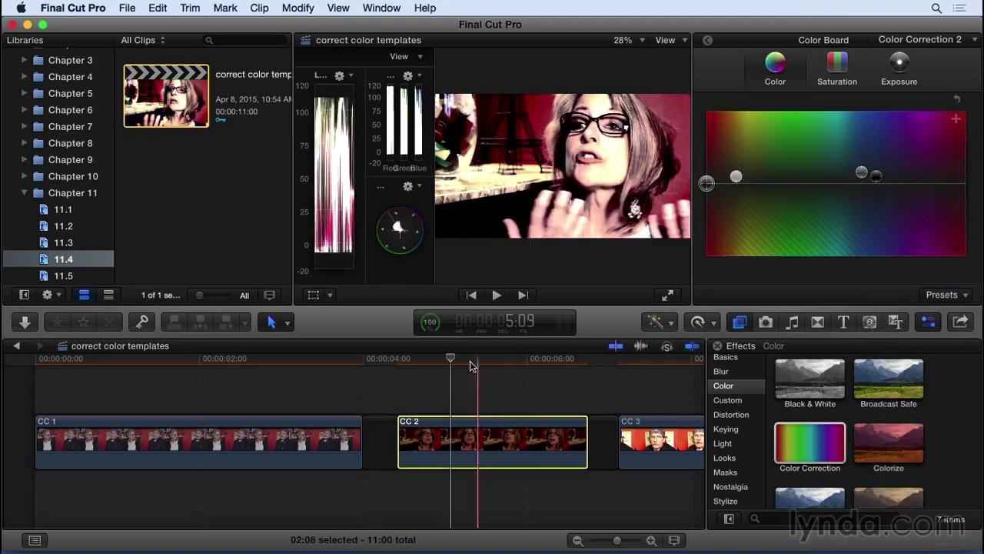
- Fine-tune Color Correction 2 on clip CC 2: slightly lower the highlights exposure and set the midtones saturation to -45%
click(497, 358)
drag(498, 360, 499, 359)
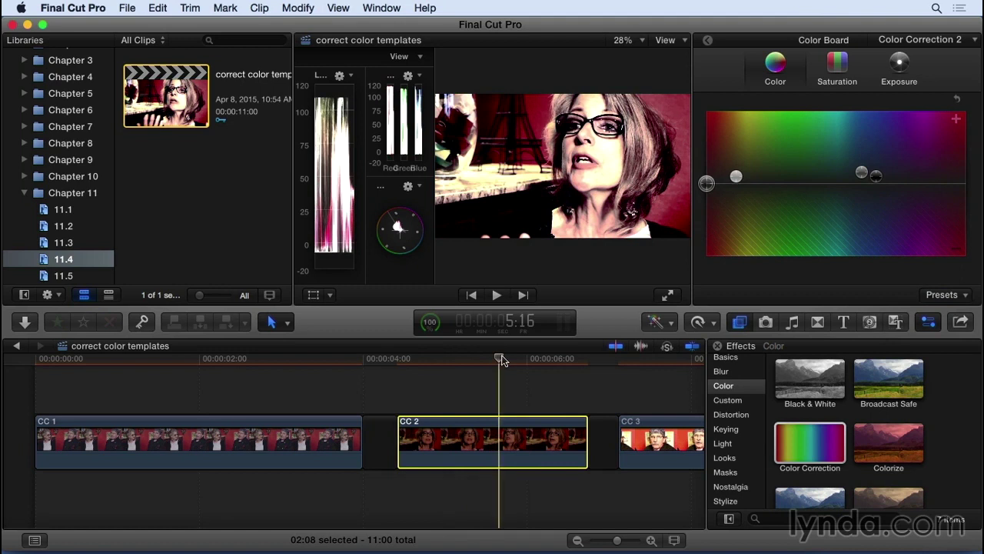
click(913, 67)
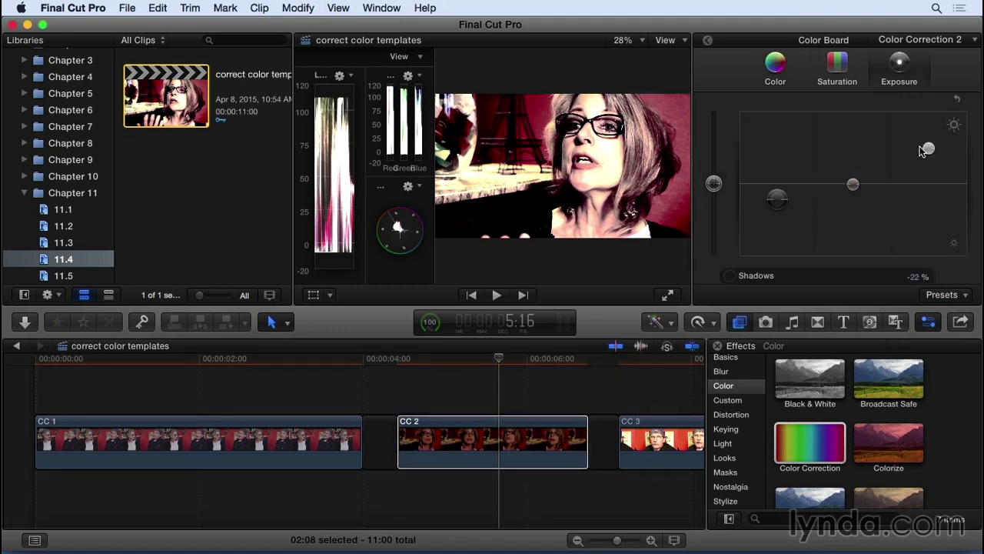
drag(927, 148, 928, 157)
drag(853, 184, 854, 219)
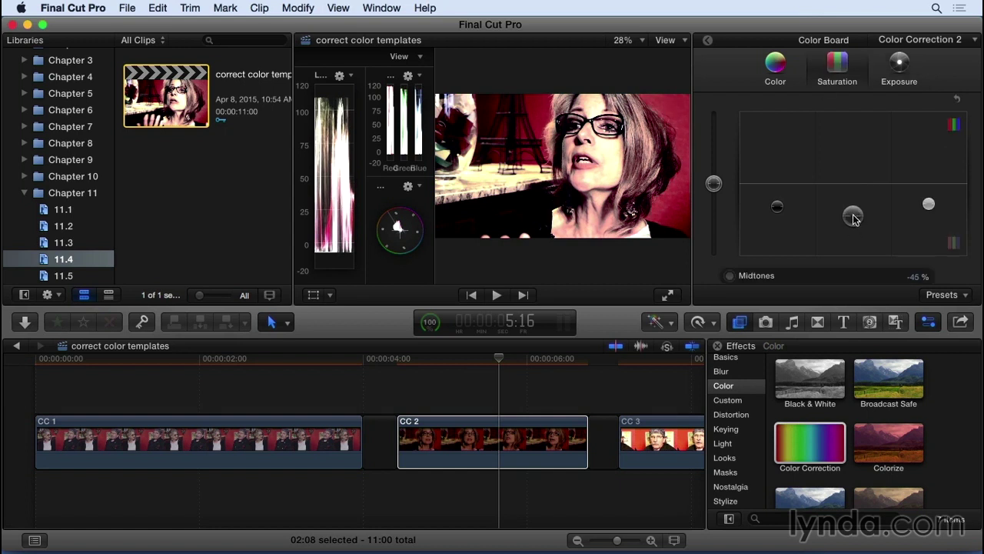
- Compare the looks of Color Correction 2 and Color Correction 3 on clip CC 1 by switching each off and on, leaving only 3 enabled with the base correction
click(193, 360)
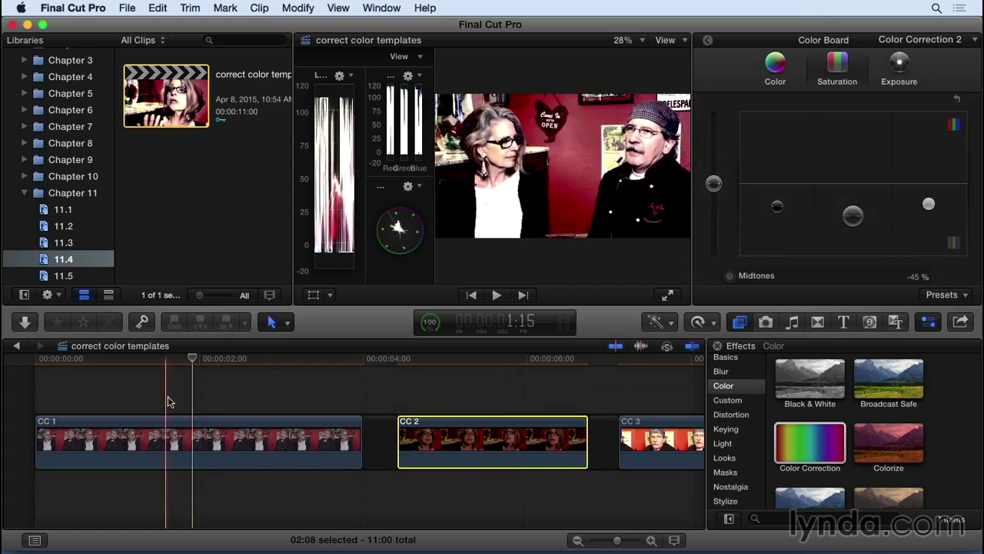
click(189, 426)
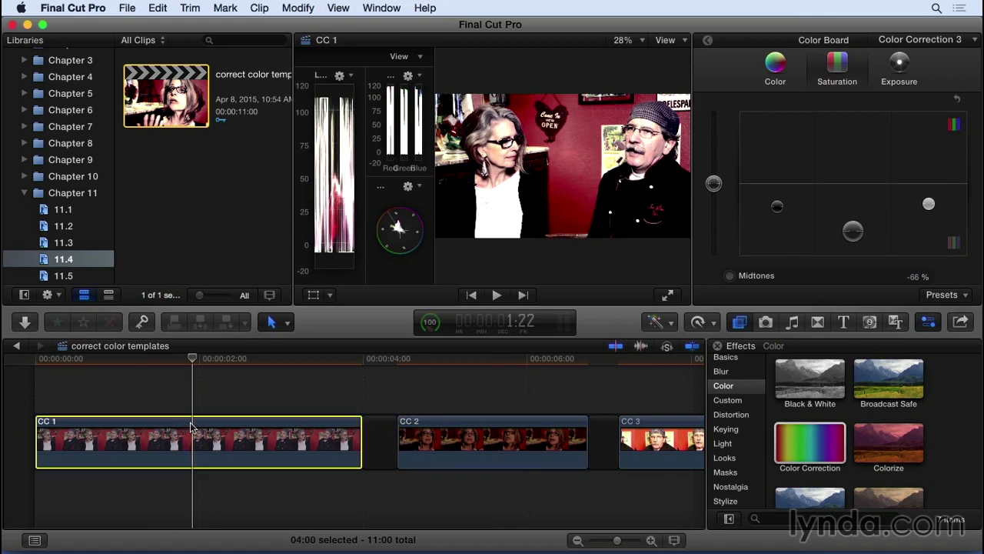
click(708, 42)
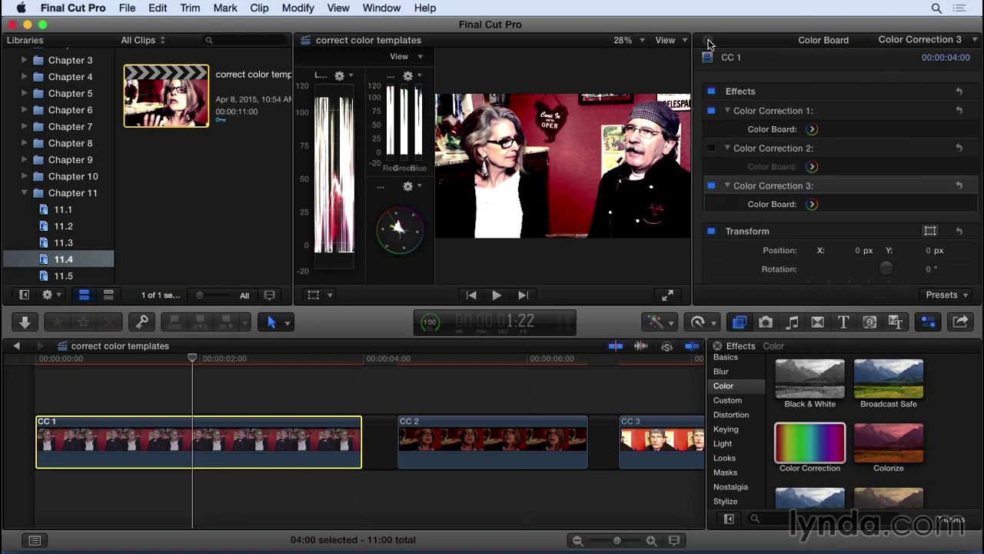
click(711, 186)
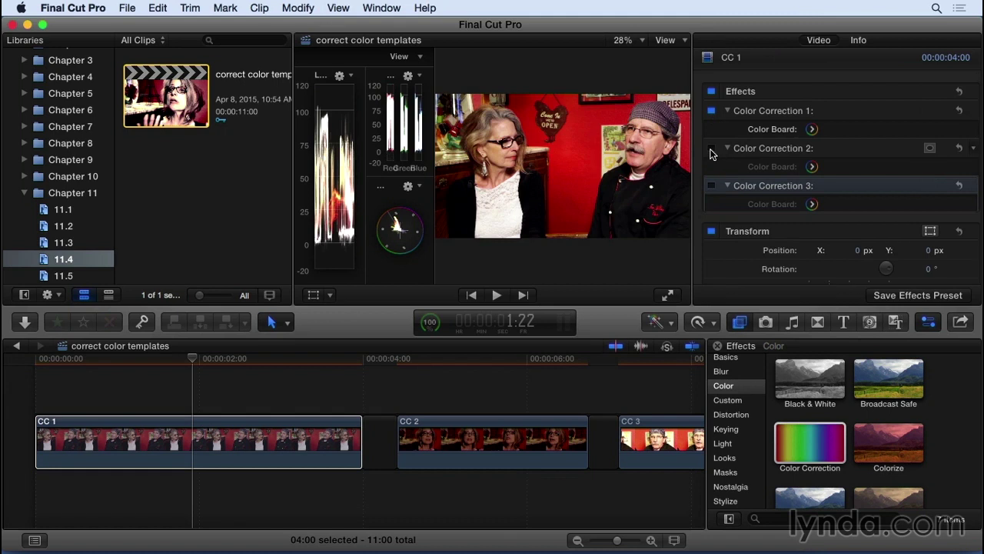
click(711, 148)
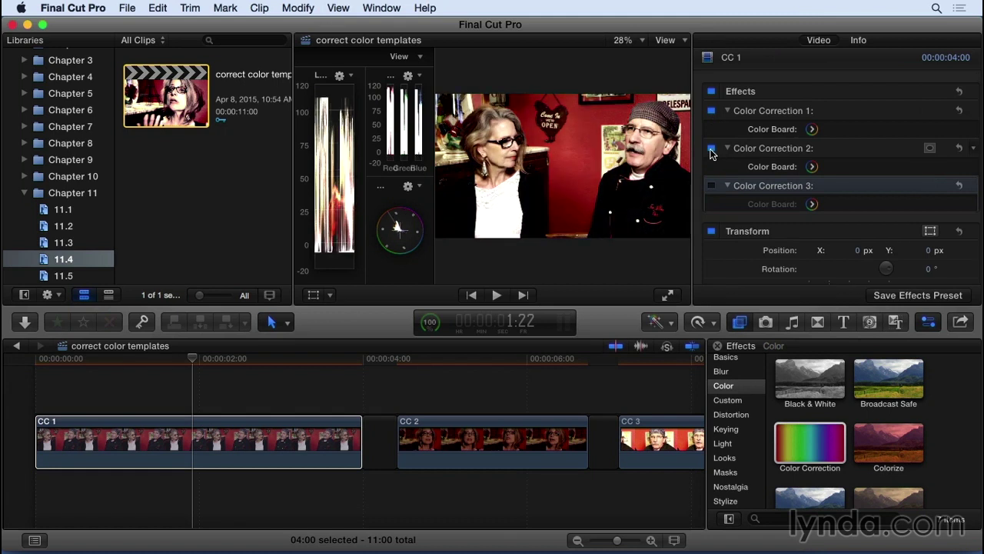
click(711, 149)
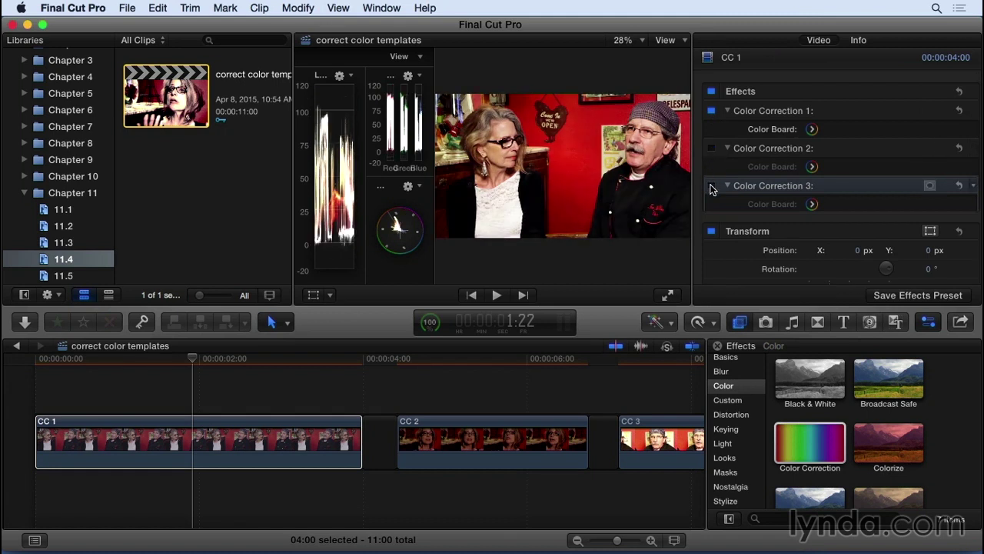
click(711, 187)
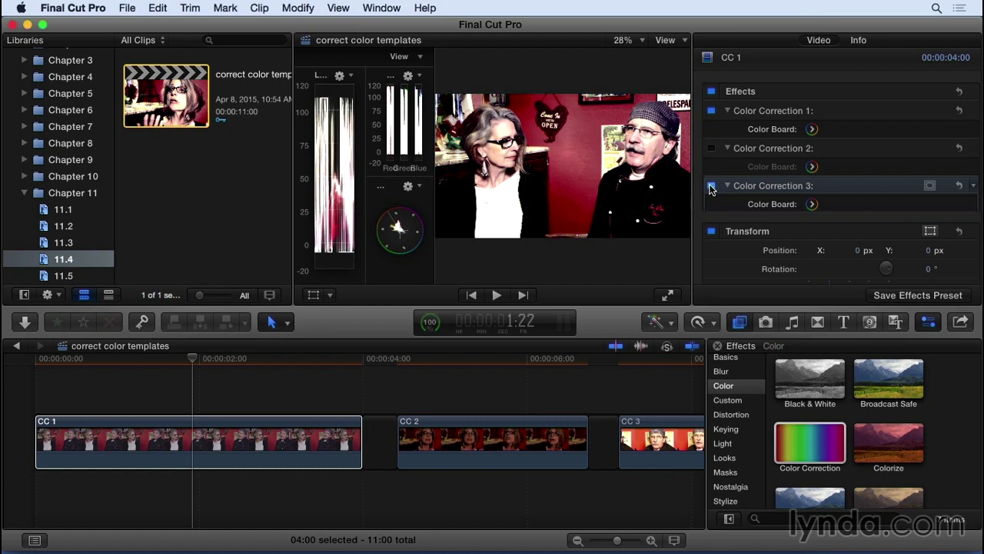
click(711, 186)
click(711, 187)
- Save Color Correction 1 and 3 of clip CC 1, without 2, as effects preset Base + Bleach Bypass in Custom, and show that effects category
click(934, 298)
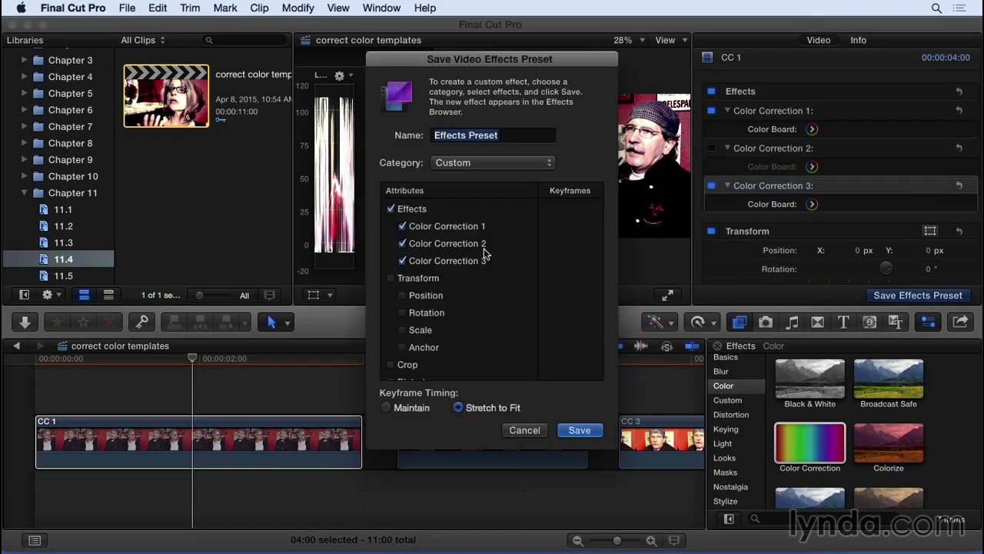
click(402, 243)
click(486, 165)
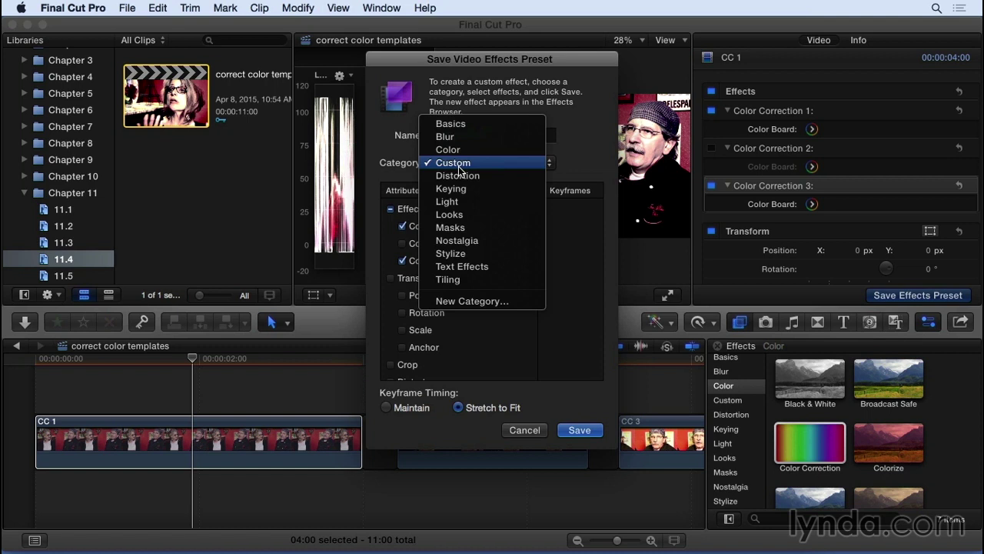
click(459, 164)
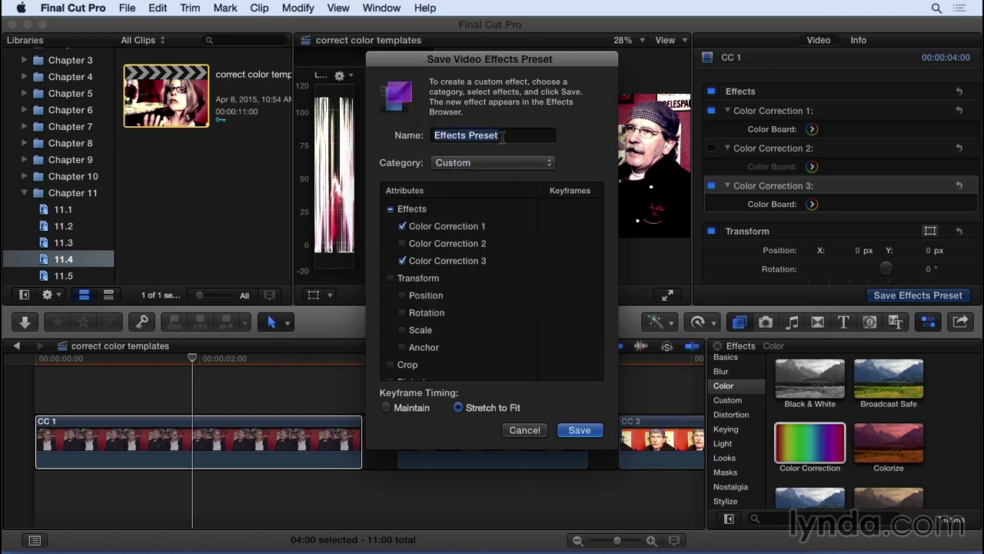
text(Base + Bleach Bypass)
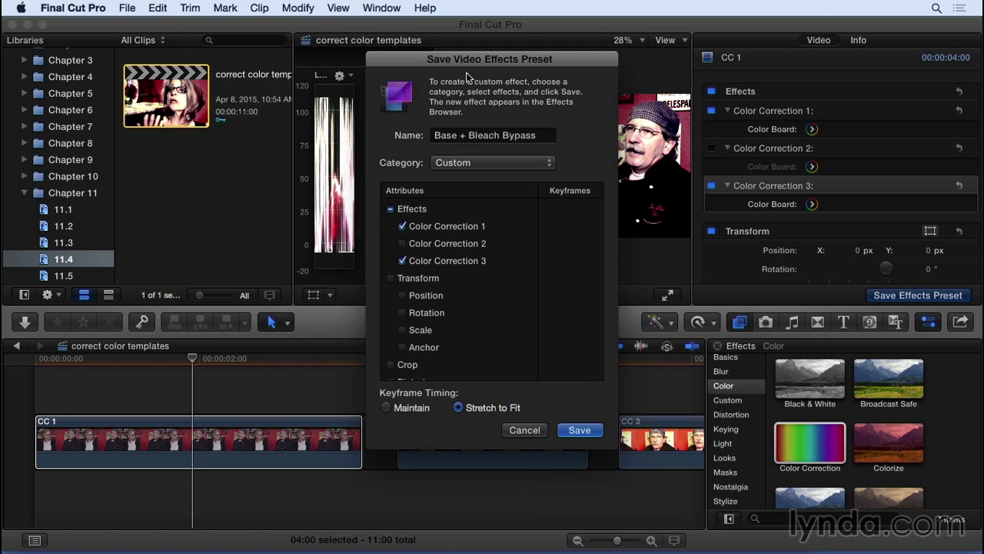
click(578, 430)
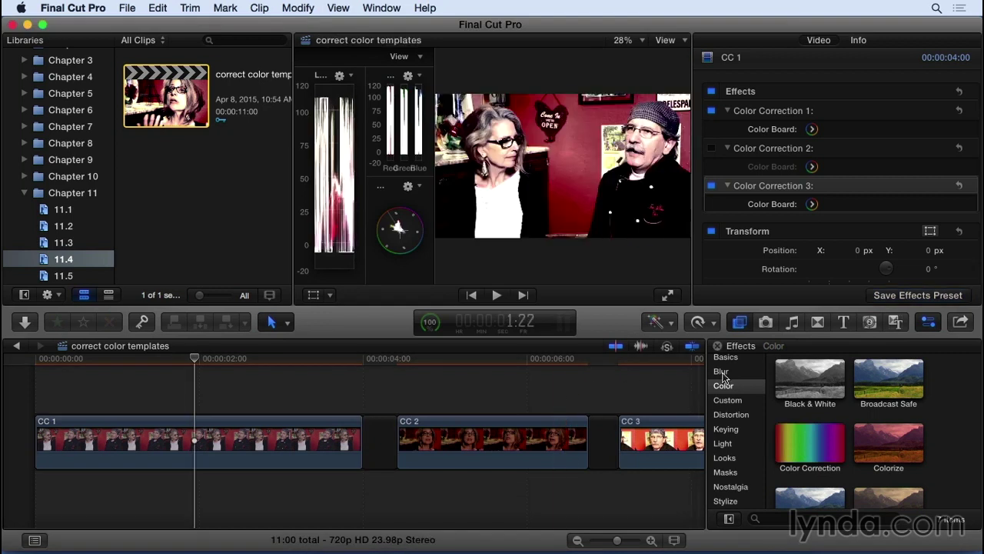
click(731, 400)
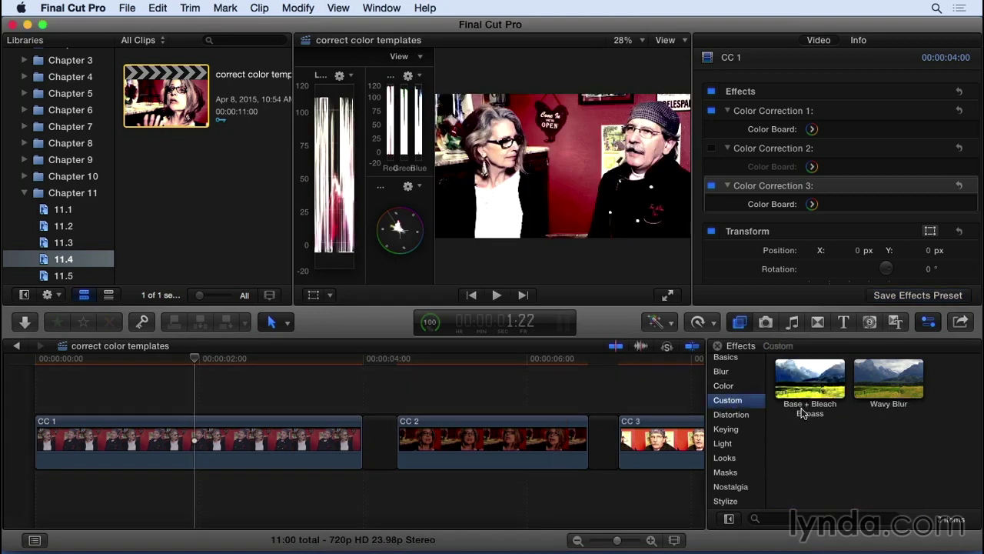